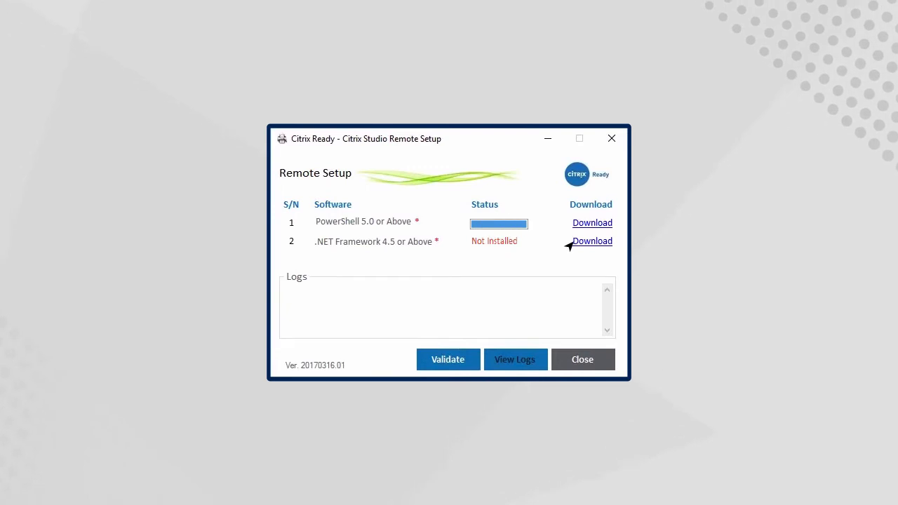
Install .NET Framework 4.5 or Above for the Citrix Studio remote setup and validate the machine, proceeding to the user permissions.
left_click(571, 241)
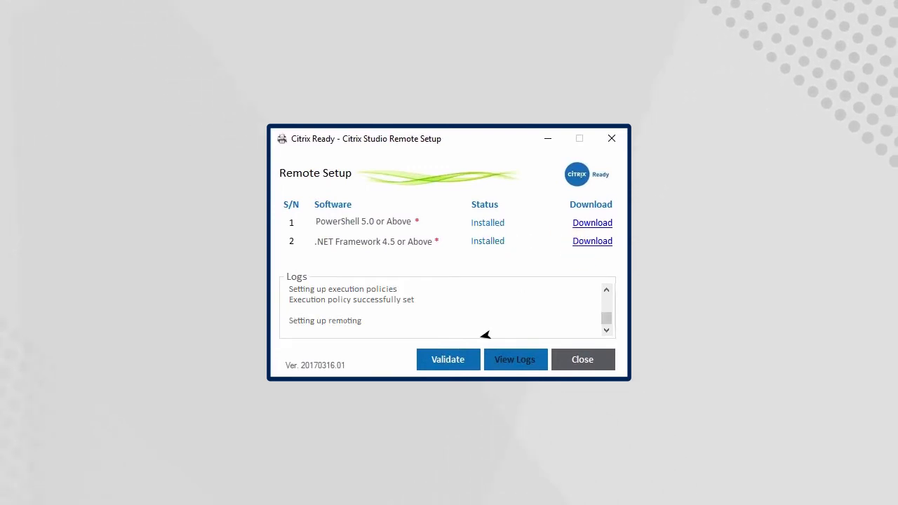
left_click(456, 361)
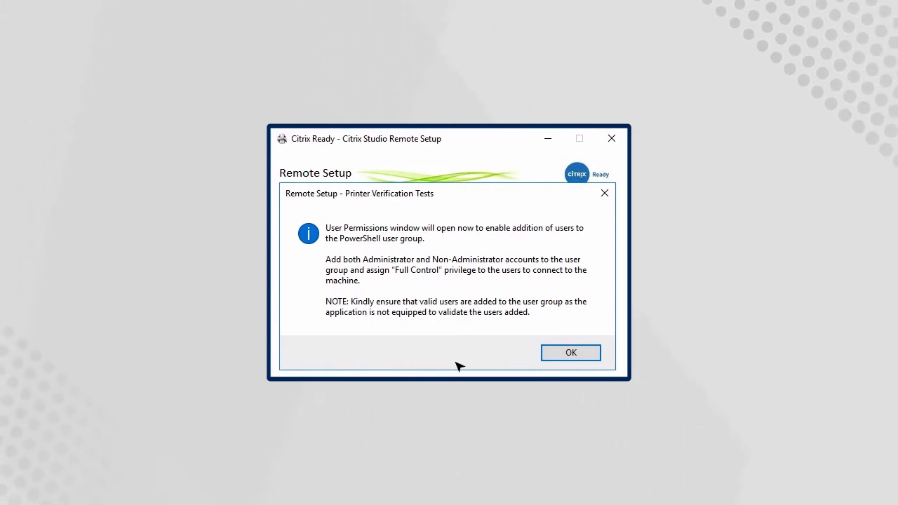
left_click(565, 357)
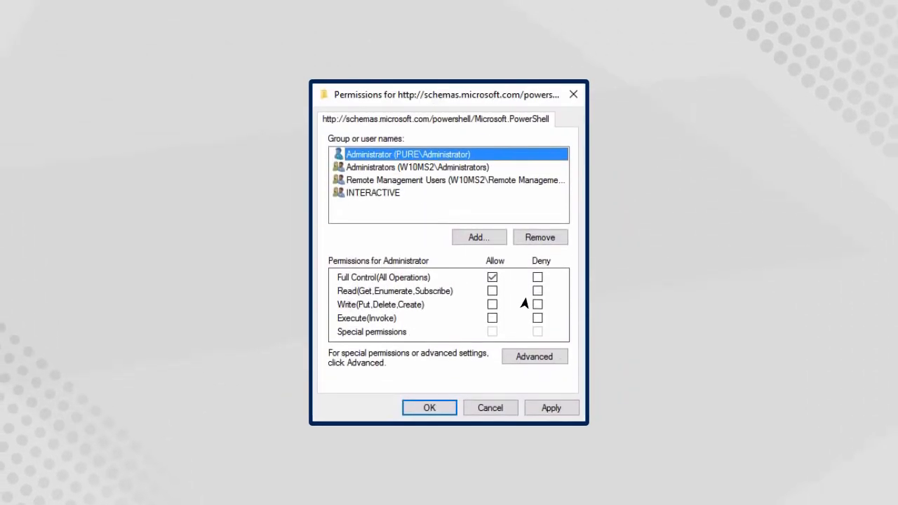
Add user1 with Full Control to the PowerShell permissions and finish the Citrix Studio remote setup.
left_click(485, 238)
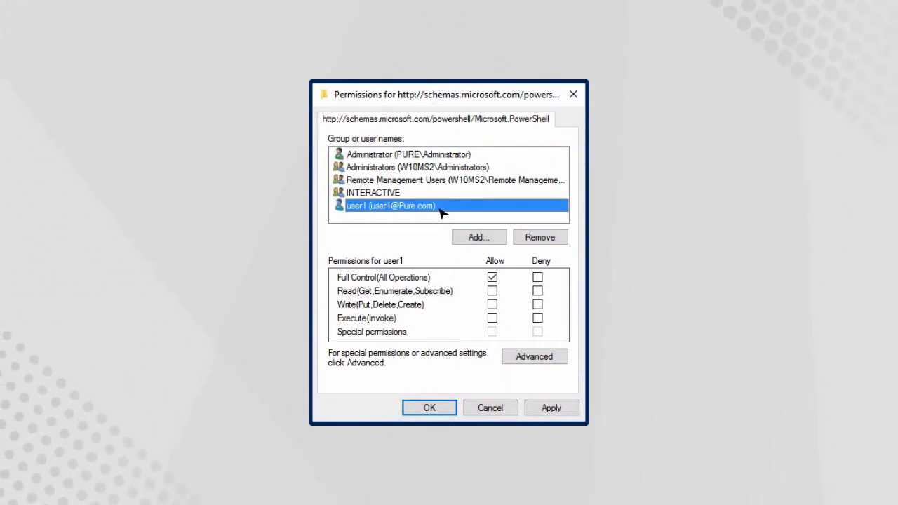
left_click(435, 411)
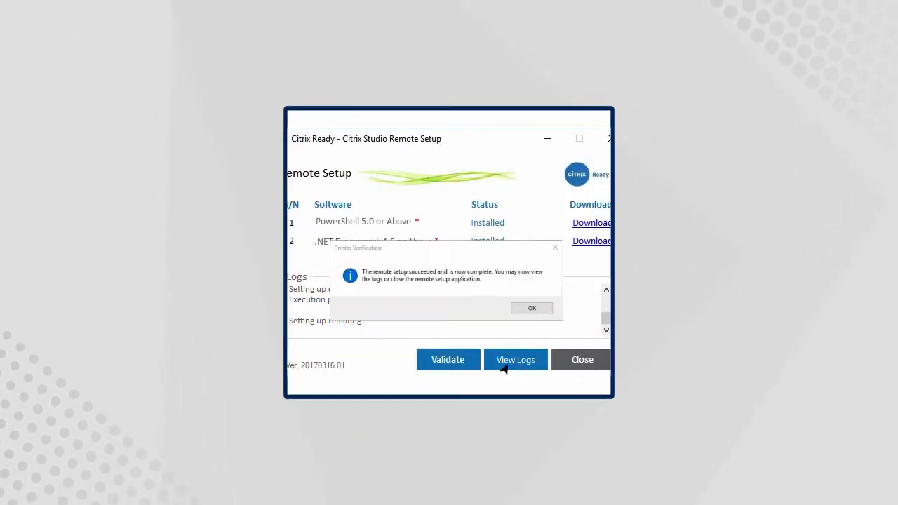
left_click(577, 324)
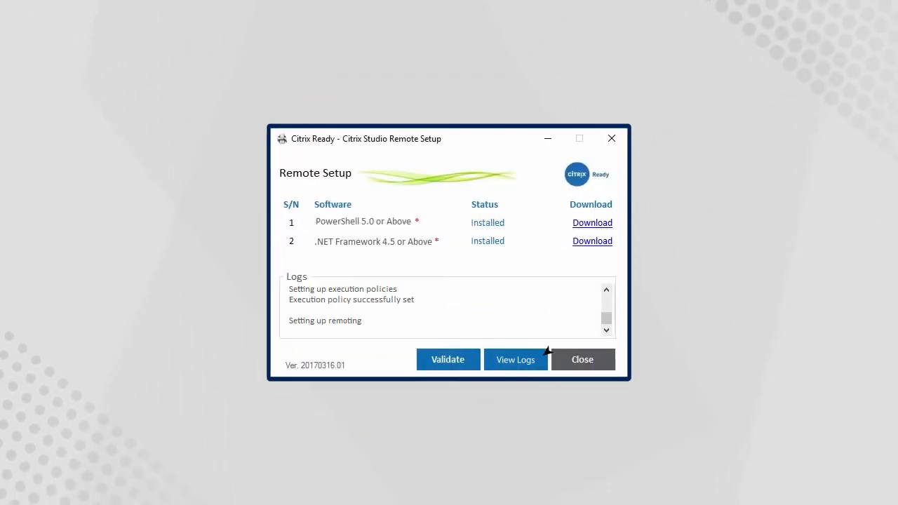
left_click(582, 360)
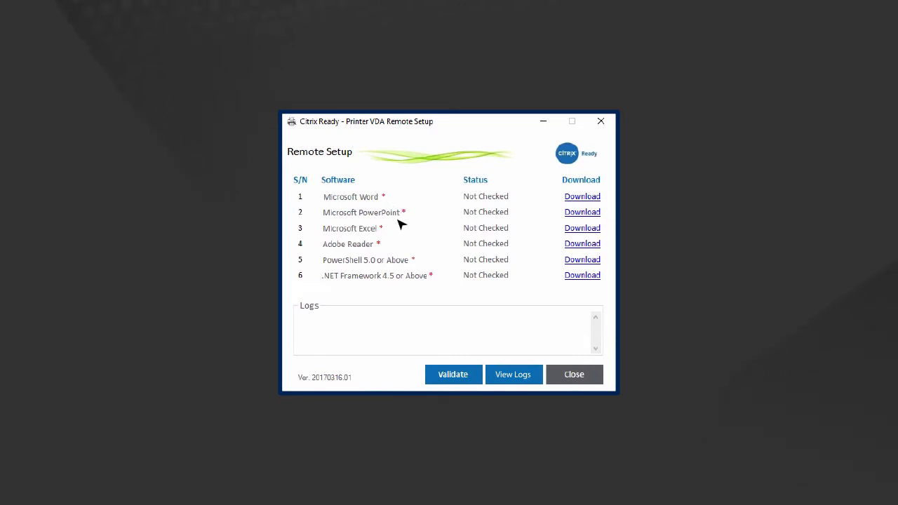
Validate the required software on the Printer VDA machine and install .NET Framework 4.5 or Above.
left_click(429, 373)
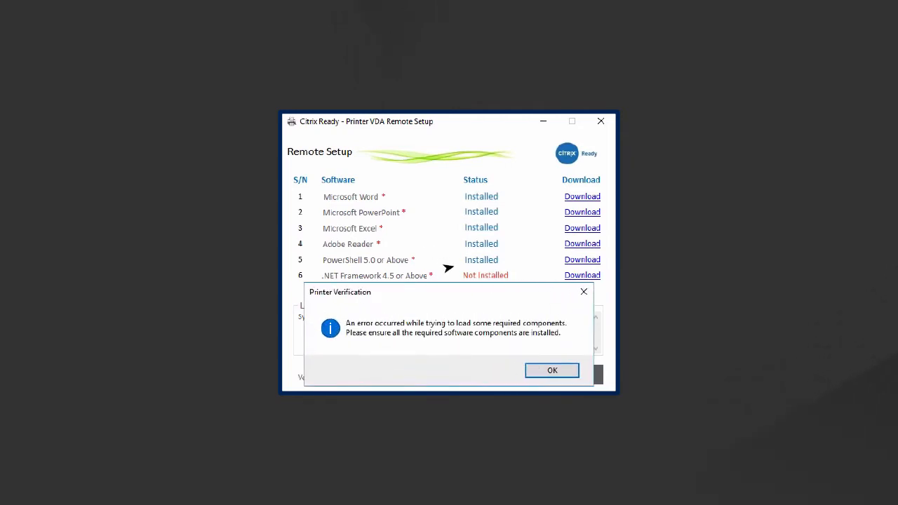
left_click(544, 373)
left_click(569, 276)
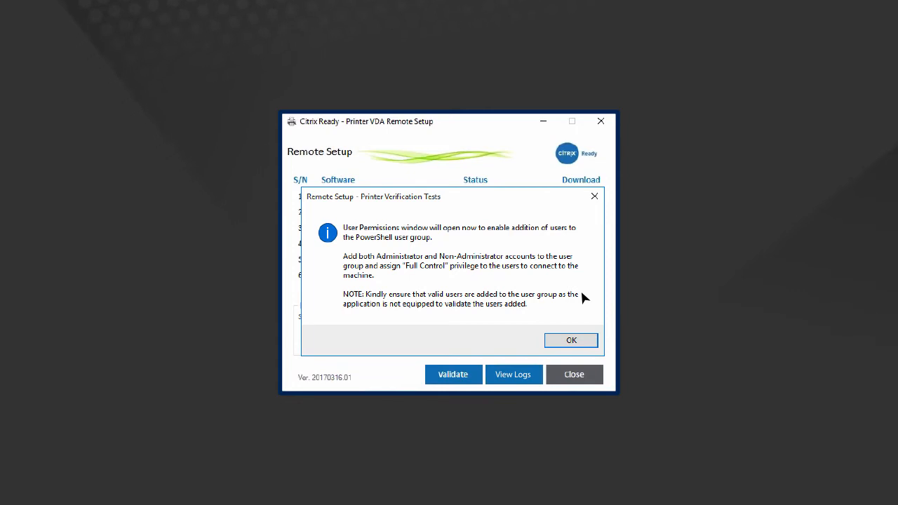
Check user1's Full Control in the PowerShell permissions, accept them and finish the Printer VDA remote setup.
left_click(576, 341)
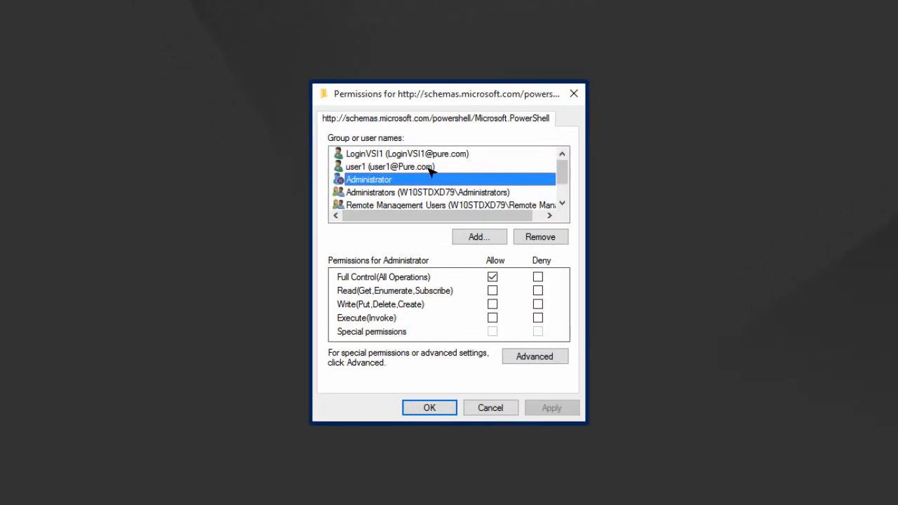
left_click(431, 168)
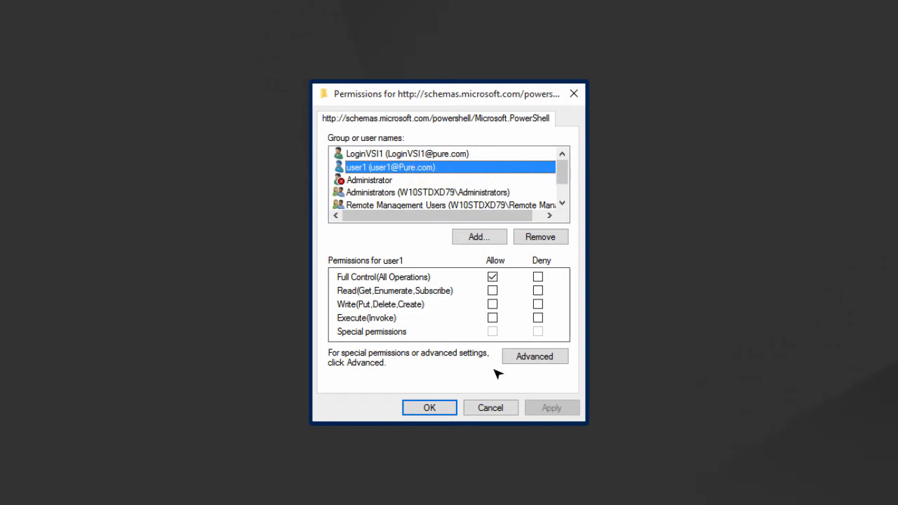
left_click(445, 408)
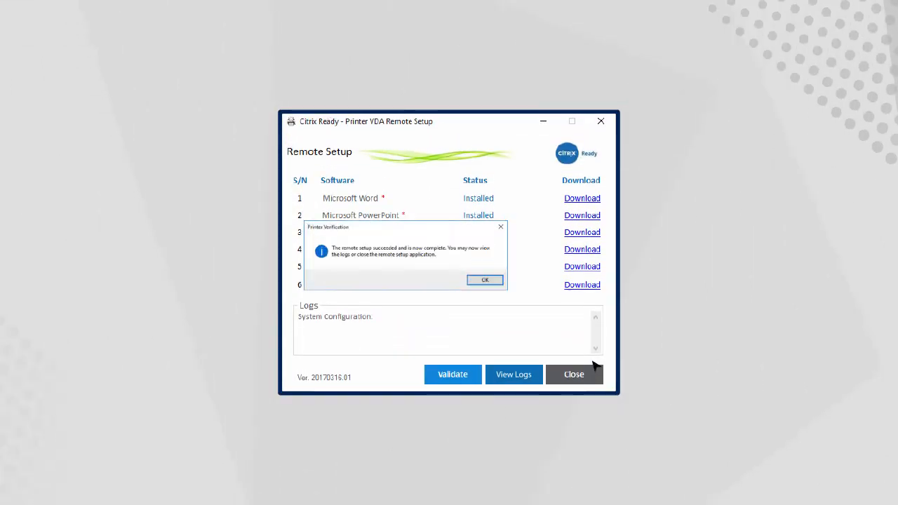
left_click(573, 308)
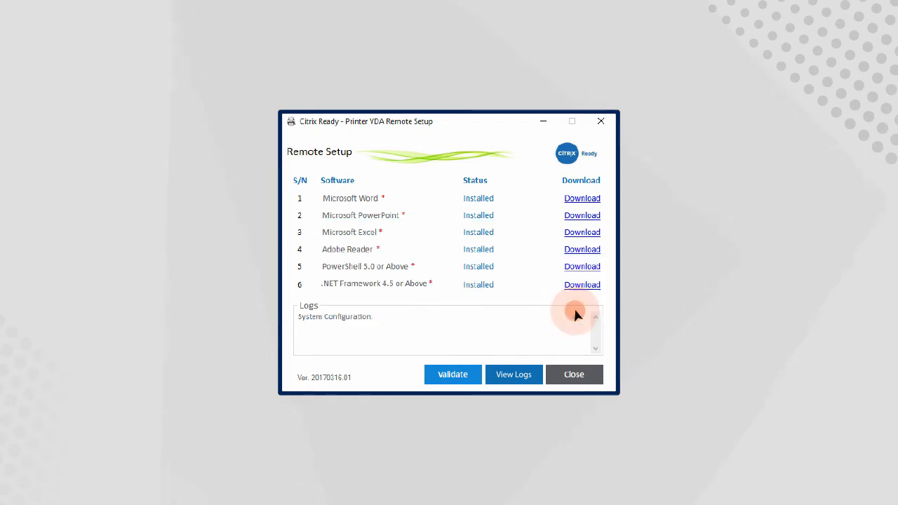
left_click(560, 379)
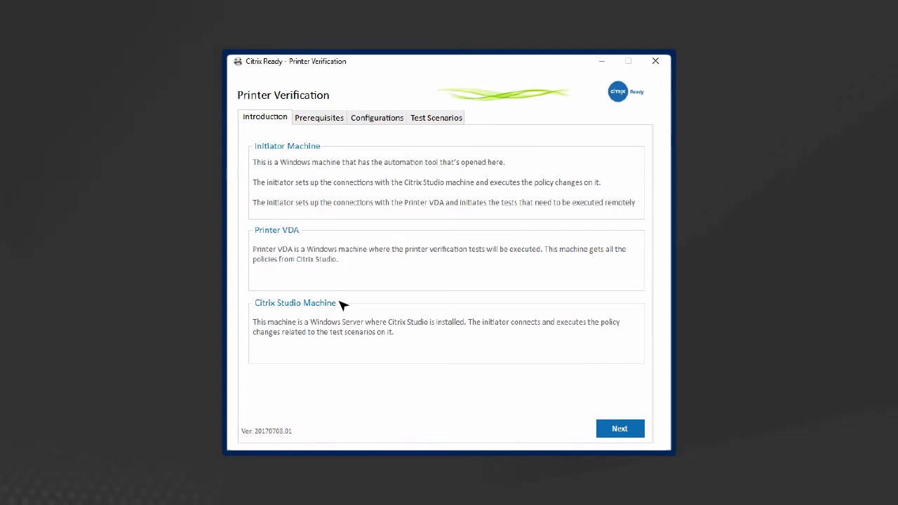
Check the initiator machine's prerequisites, install PowerShell 5.0 and .NET Framework 4.5 or above, and continue to the configurations.
left_click(603, 428)
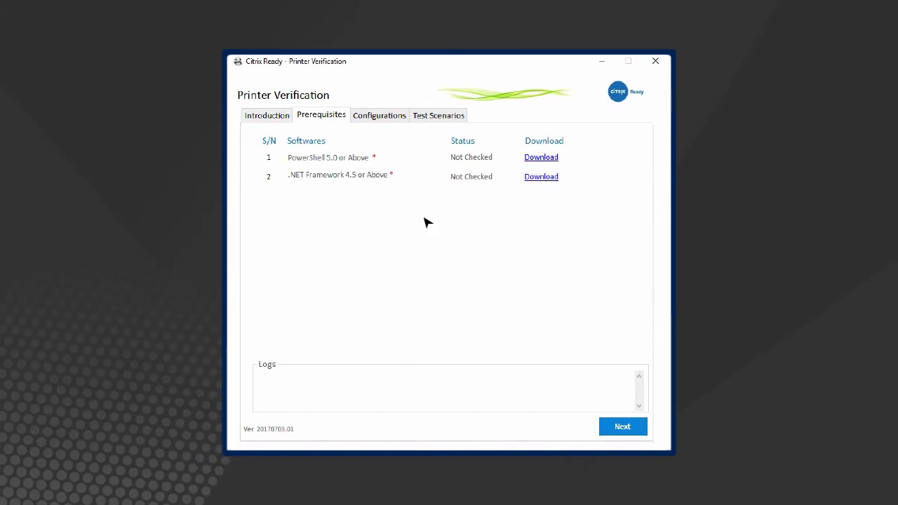
left_click(623, 426)
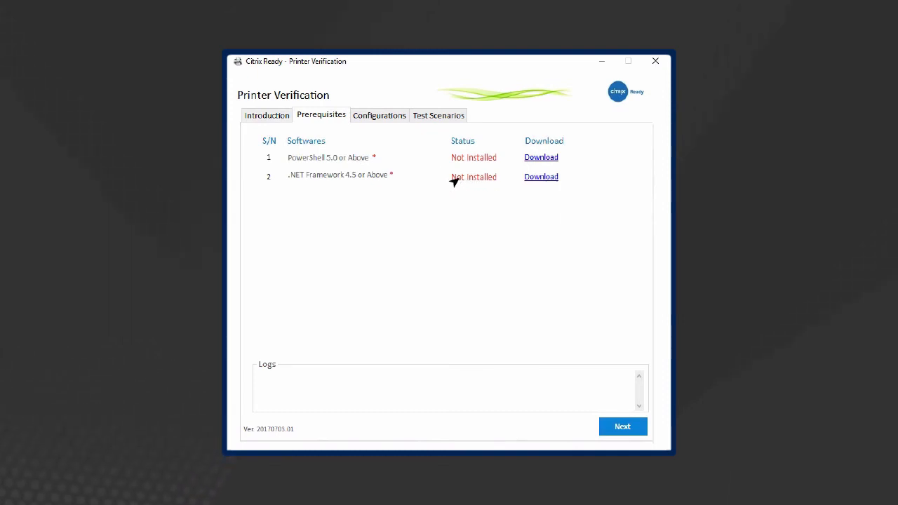
left_click(524, 157)
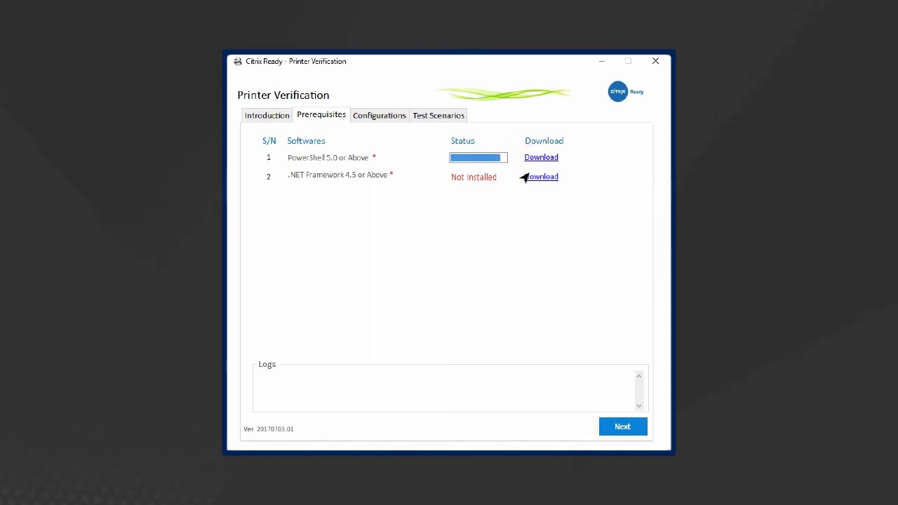
left_click(524, 177)
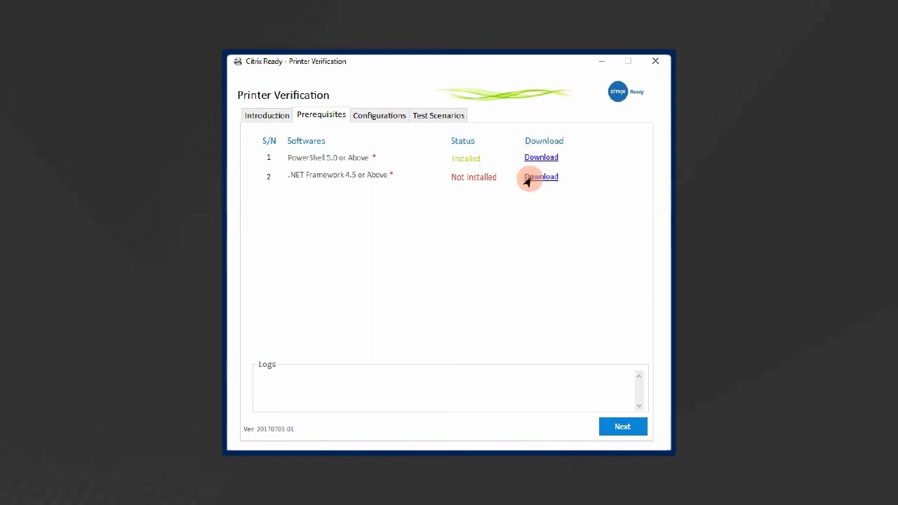
left_click(624, 427)
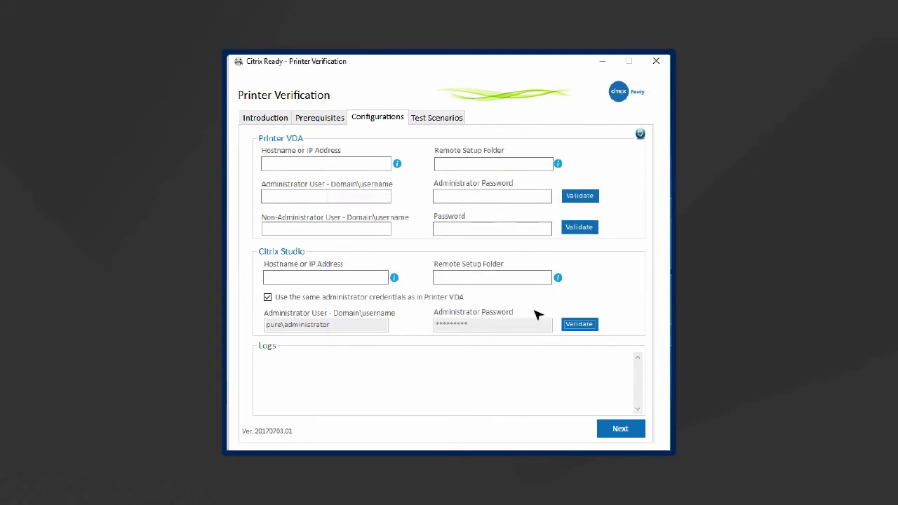
Fill in Printer VDA host 10.105.109.33, folder c:\printerVDA, users pure\administrator and pure\user1, and both account passwords.
left_click(314, 166)
type("10.105.109.33")
key("Tab")
type("c:\\printerVDA")
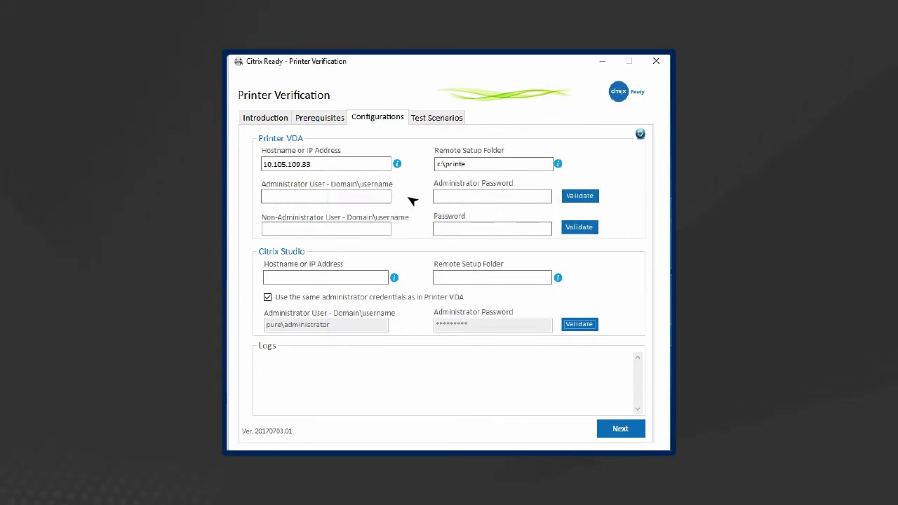
key("Tab")
type("pure\\administrator")
key("Tab")
type("******")
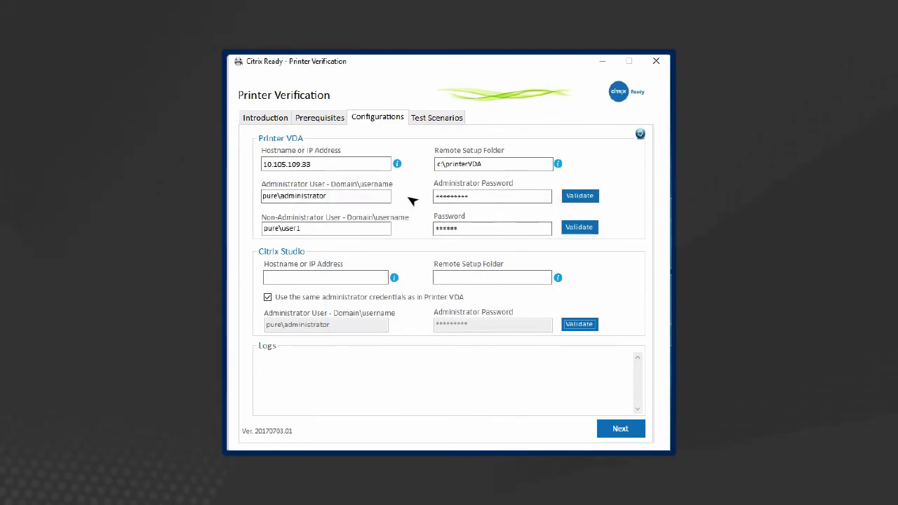
Enter 10.105.109.11 as the Citrix Studio host and c:\citrixStudio as its remote setup folder.
type("10.105.109.11")
key("Tab")
type("c:\\citrixStudio")
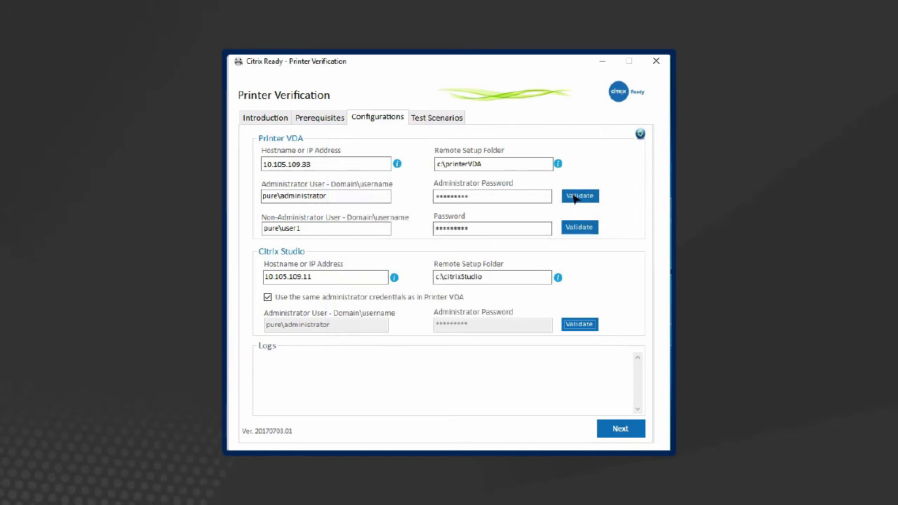
Validate the Printer VDA connections for the administrator and non-administrator accounts, and the Citrix Studio administrator connection.
left_click(575, 198)
left_click(579, 227)
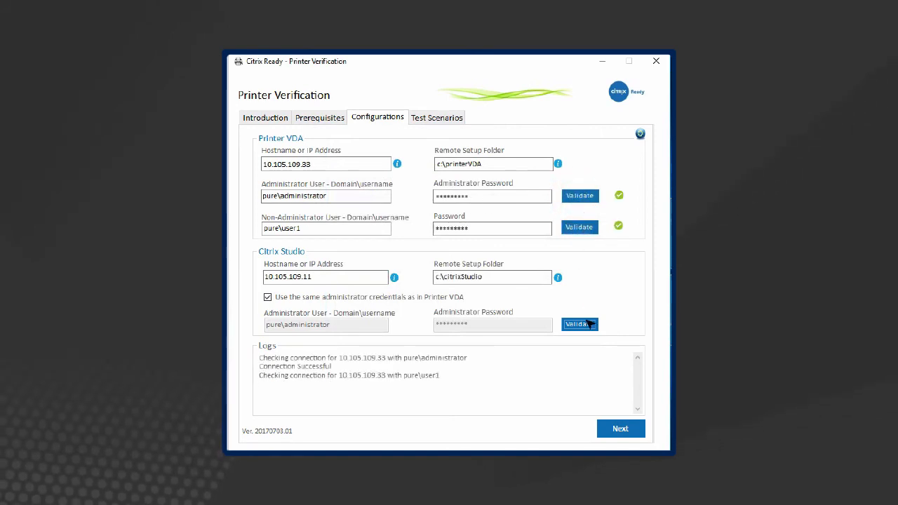
left_click(582, 323)
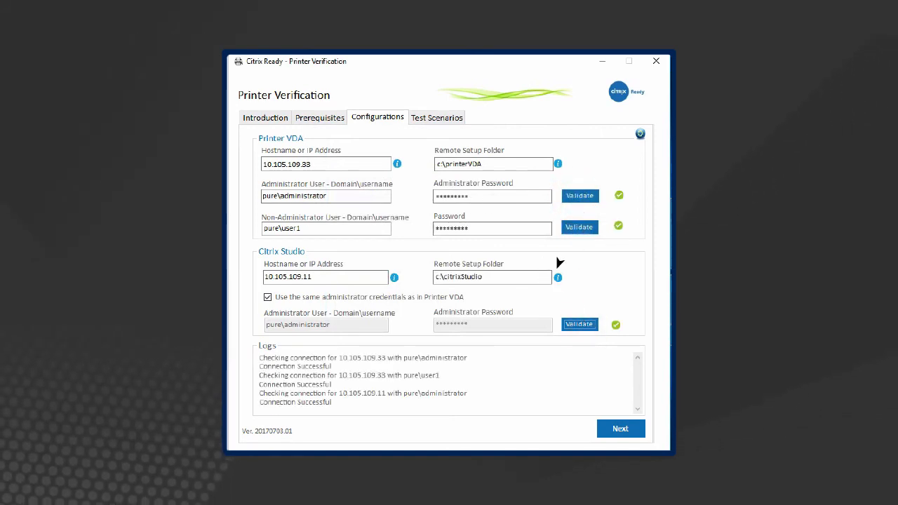
View and refresh the initiator's system configuration details, and return to the connection settings.
left_click(640, 134)
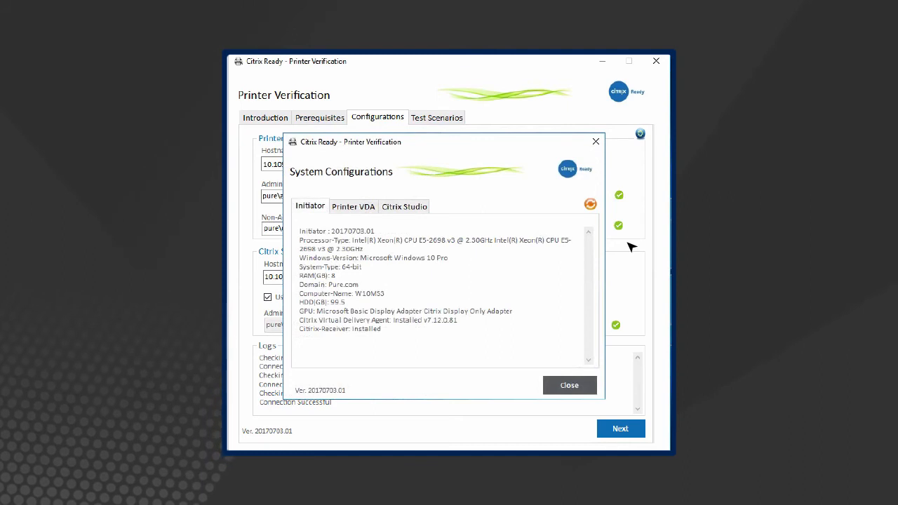
left_click(590, 205)
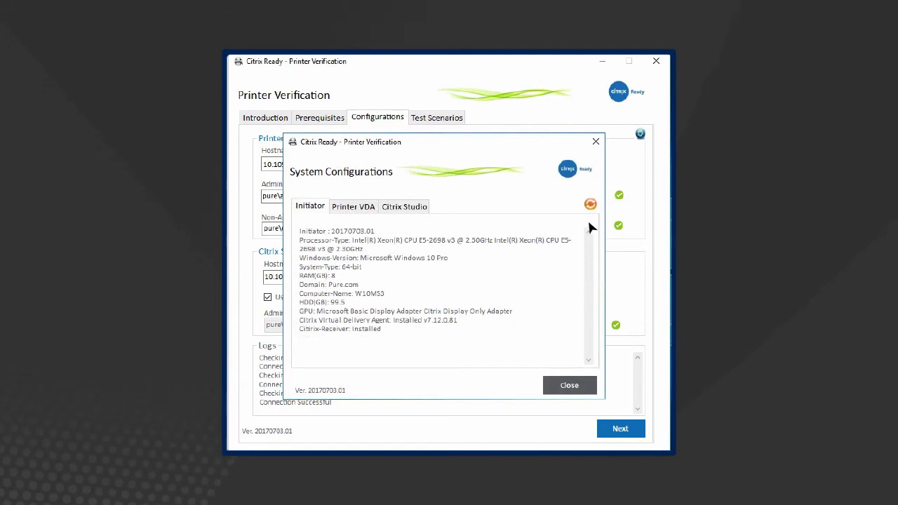
left_click(569, 386)
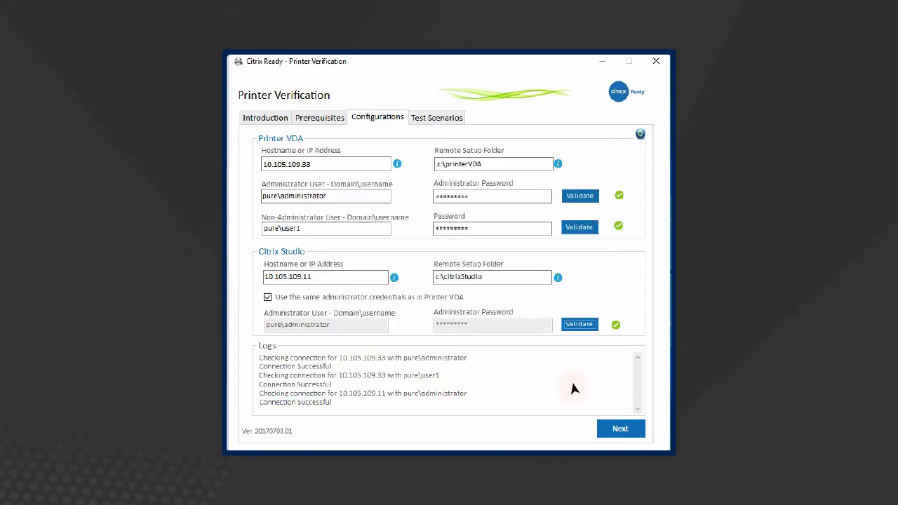
Proceed to the test scenarios and deselect scenarios 3 to 7, keeping Opening Test Documents and Print Server Setup selected.
left_click(610, 421)
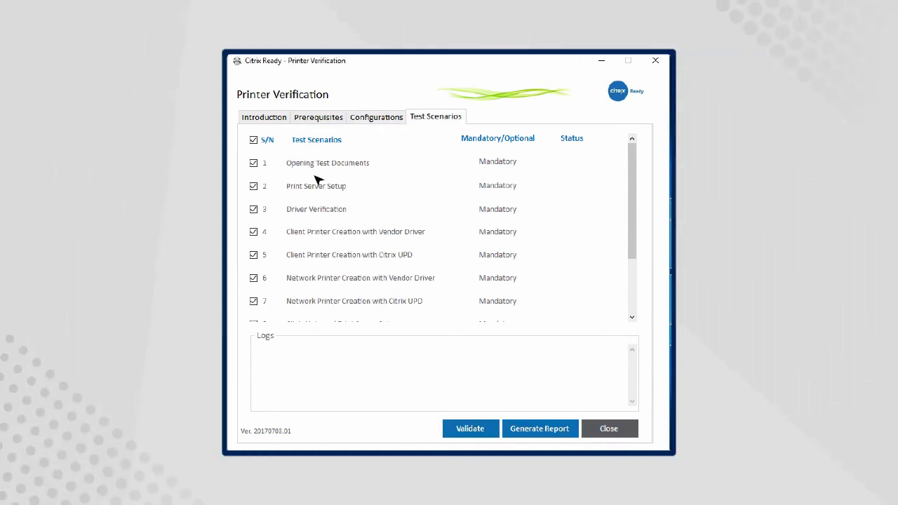
left_click(254, 140)
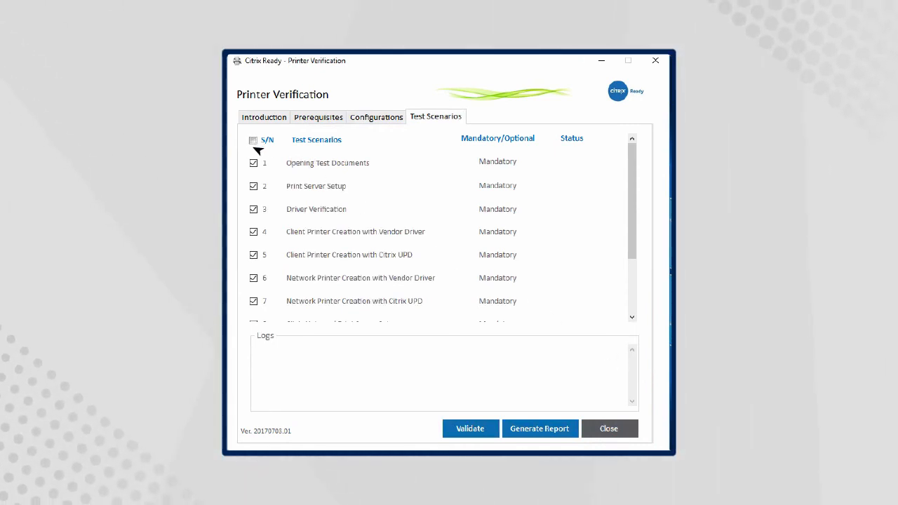
left_click(254, 210)
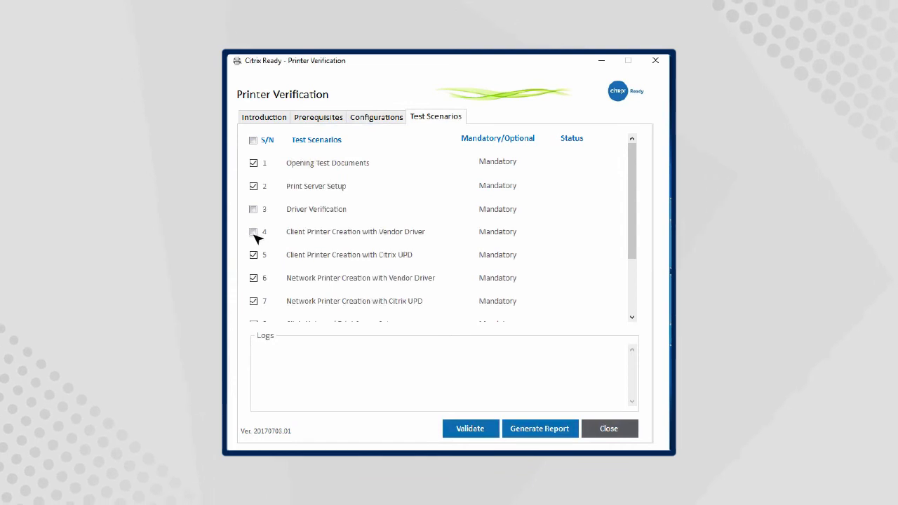
left_click(253, 232)
left_click(254, 254)
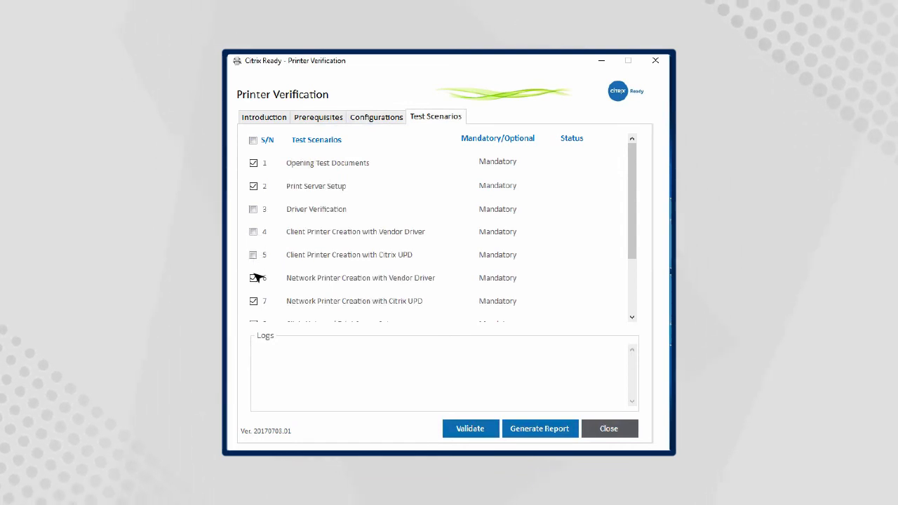
left_click(254, 278)
left_click(254, 301)
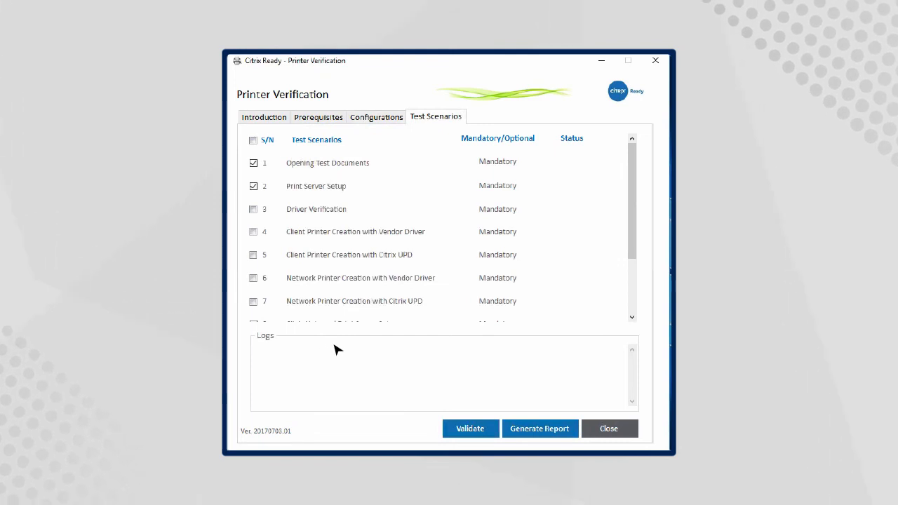
Run the validation of the selected test scenarios, confirming the non-administrator login instructions.
left_click(459, 428)
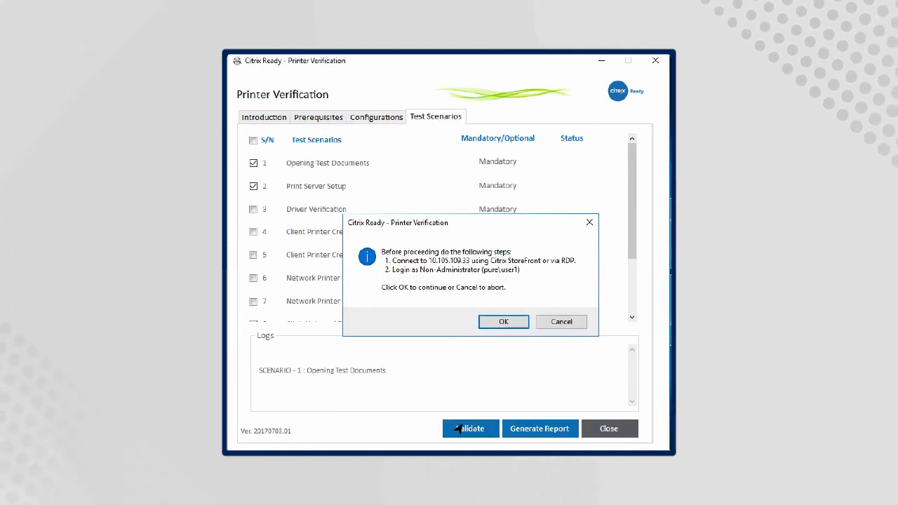
left_click(503, 323)
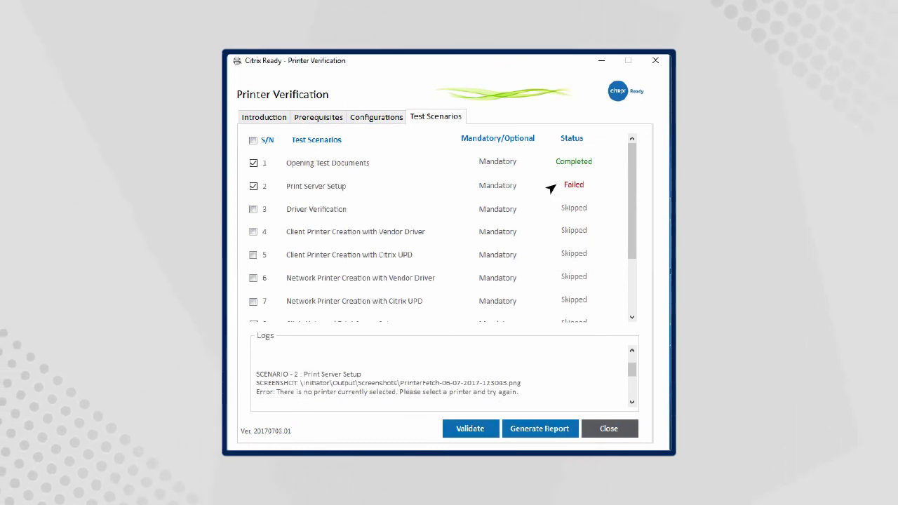
Deselect and reselect the Print Server Setup scenario, and generate the report of the test scenario results.
left_click(254, 187)
left_click(254, 187)
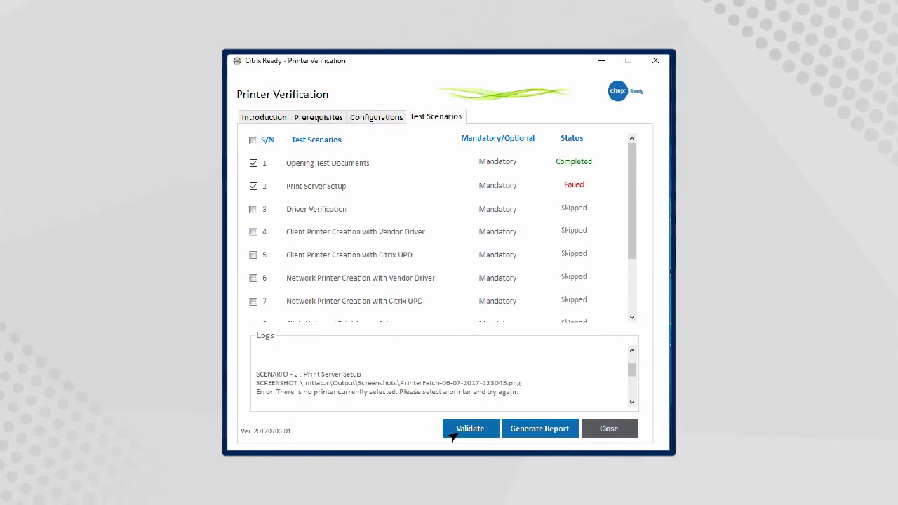
left_click(534, 433)
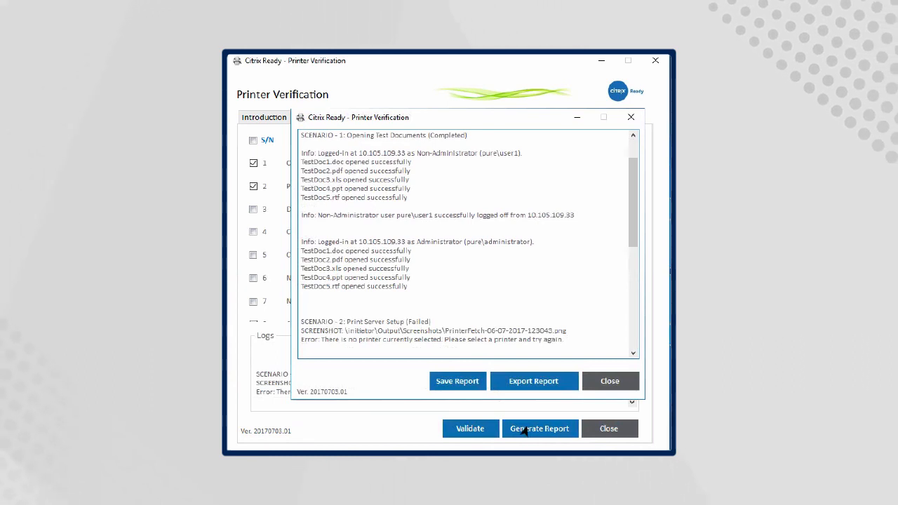
Save and export the generated verification report, closing the report window and the Printer Verification tool.
left_click(469, 386)
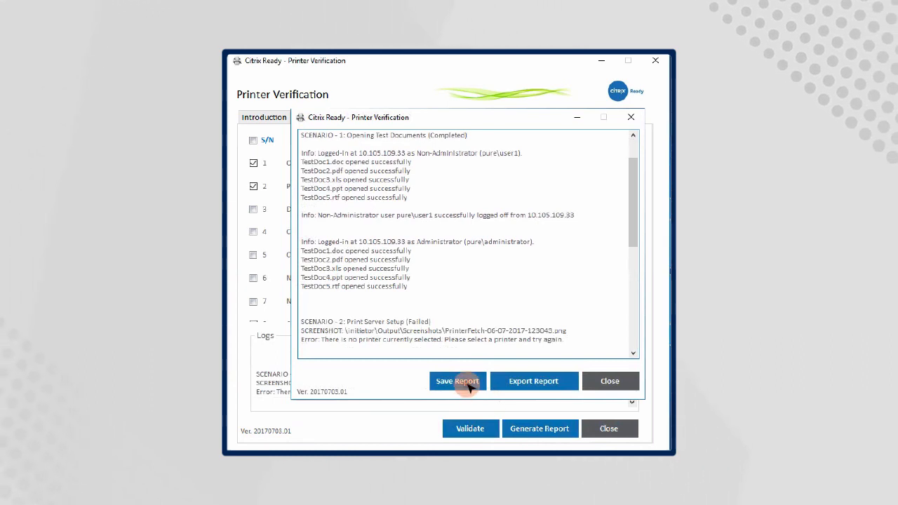
left_click(518, 382)
left_click(630, 117)
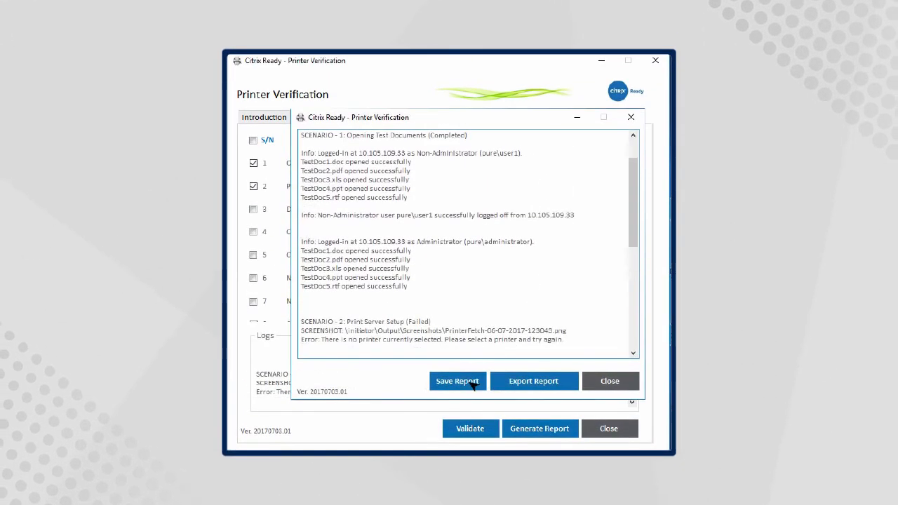
left_click(473, 384)
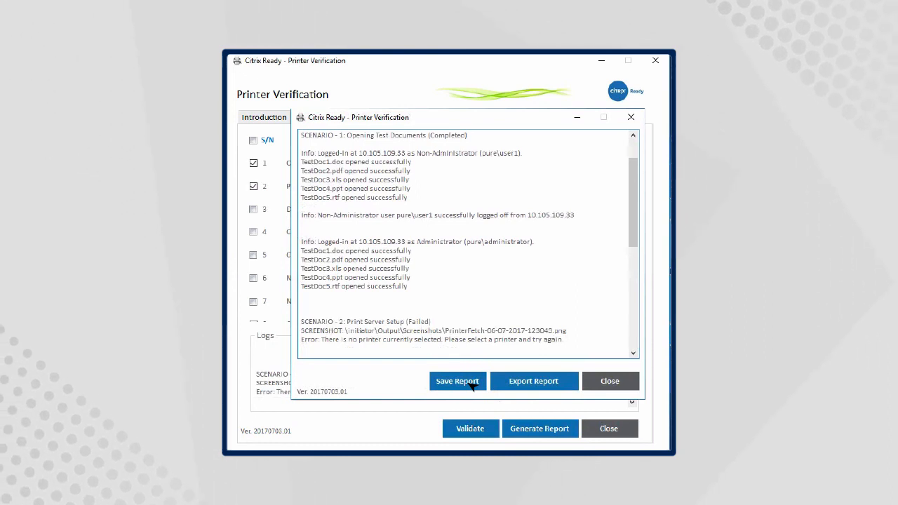
left_click(499, 385)
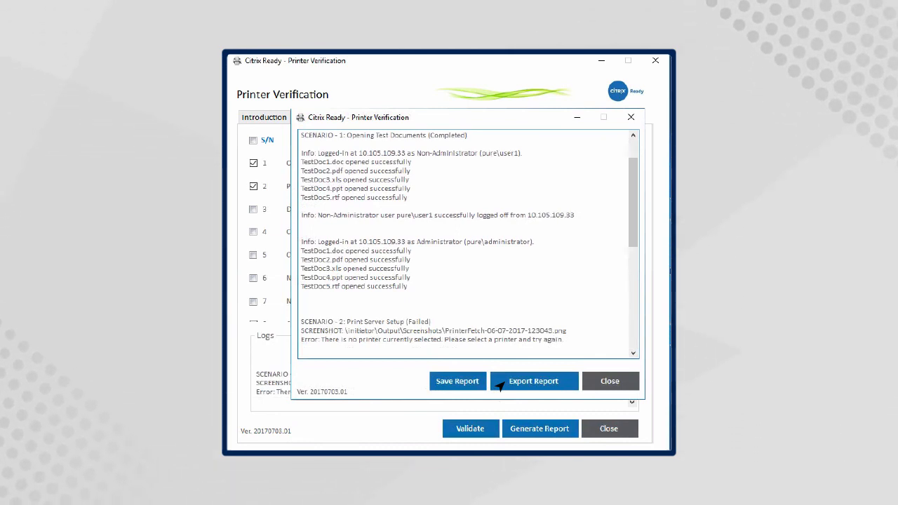
left_click(608, 381)
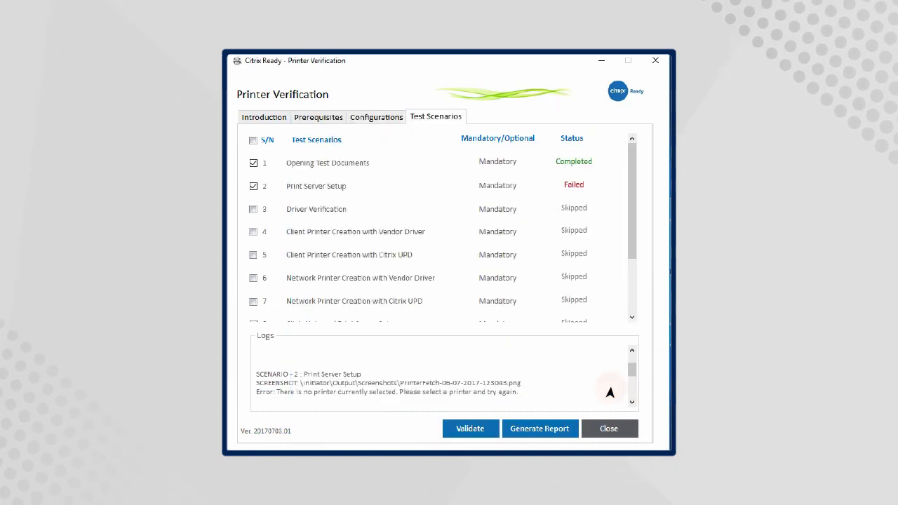
left_click(613, 434)
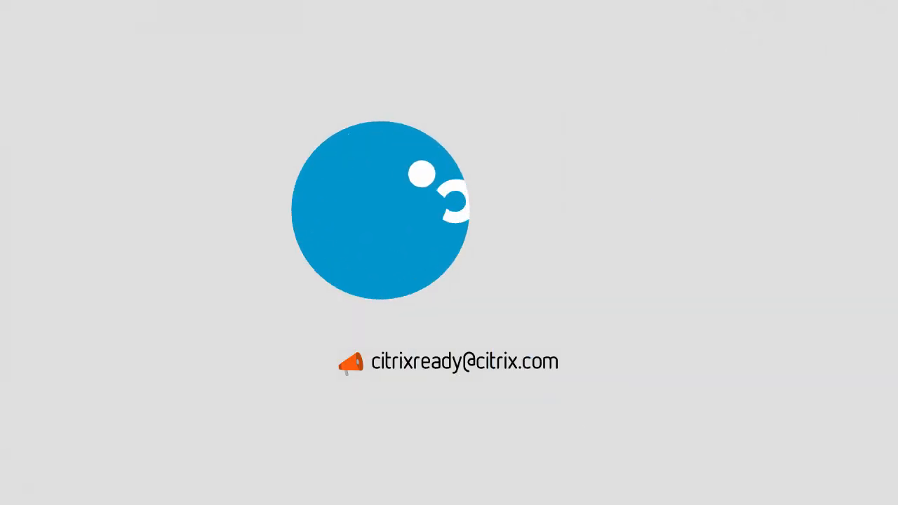